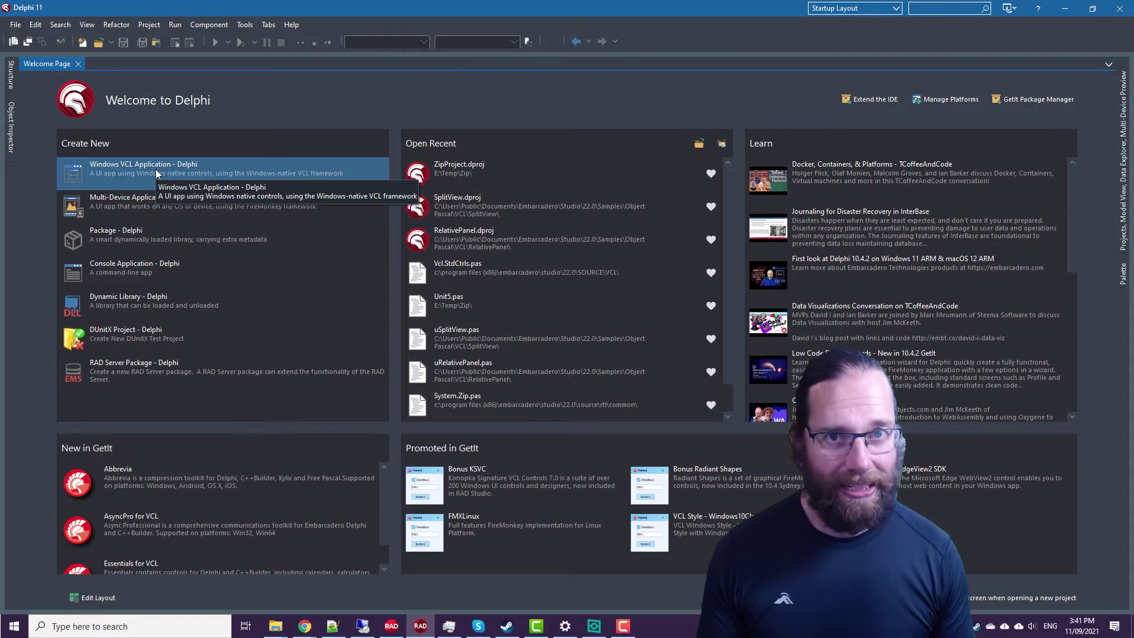
# Step: Start a new VCL application and place an enlarged Memo1 near the upper left of the form
pyautogui.click(156, 169)
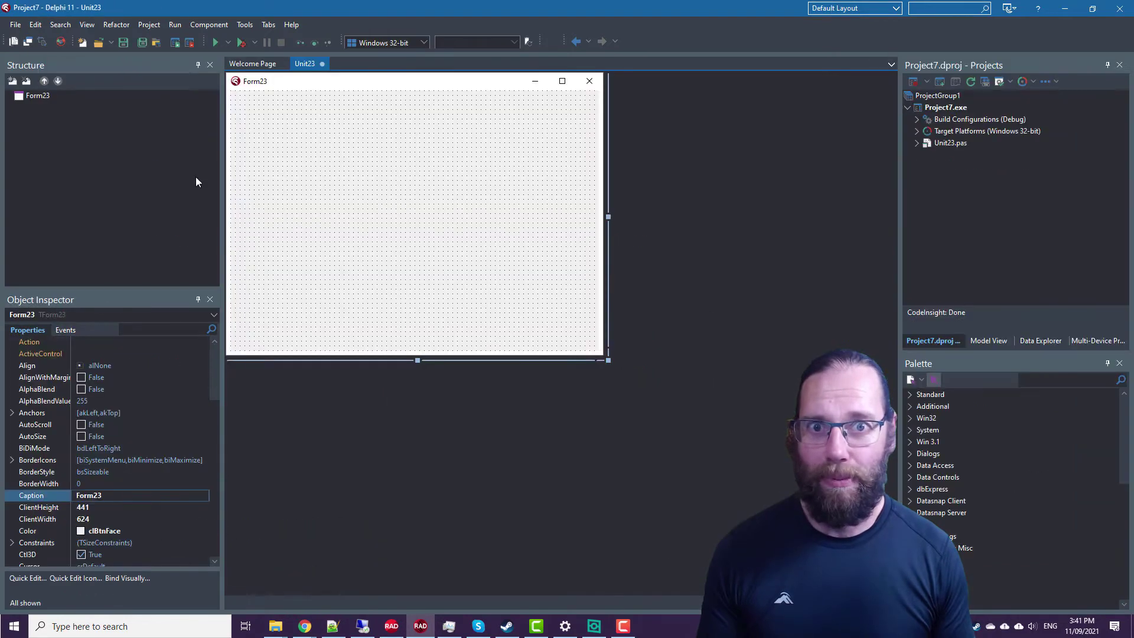
pyautogui.click(1068, 379)
pyautogui.write('tmemo')
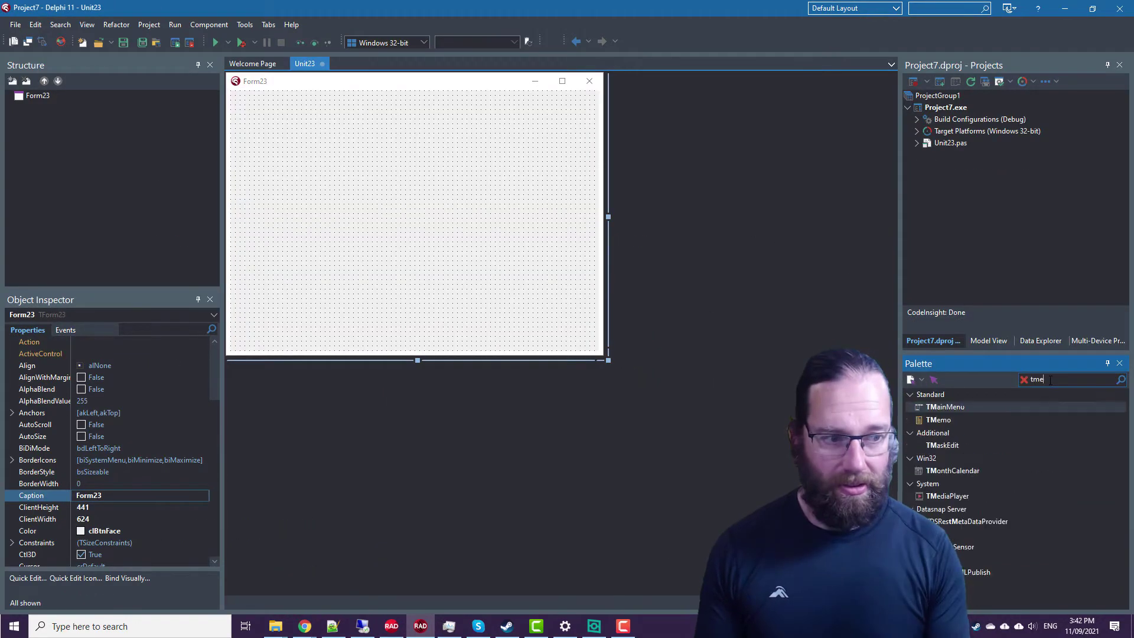
pyautogui.press('Return')
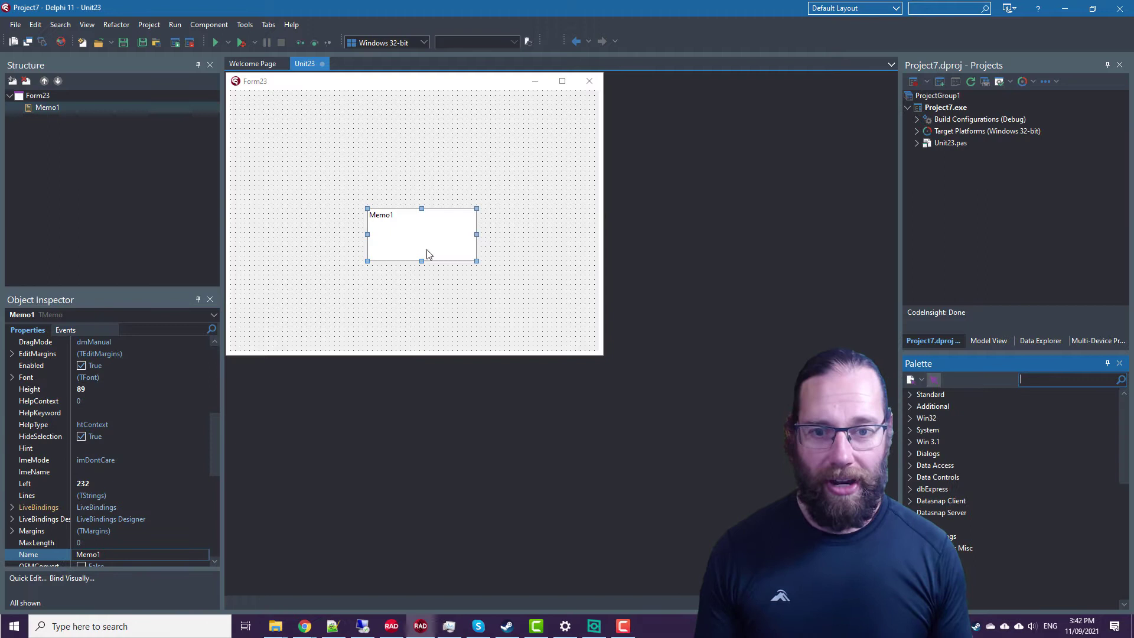
pyautogui.moveTo(427, 249); pyautogui.dragTo(354, 178)
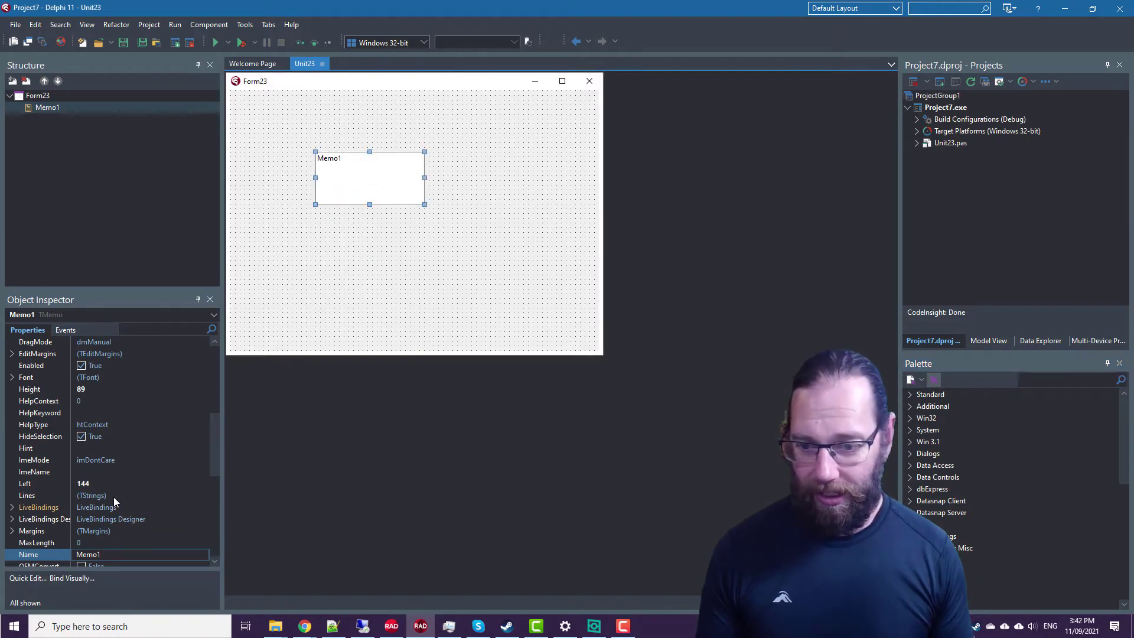
pyautogui.moveTo(425, 203); pyautogui.dragTo(509, 284)
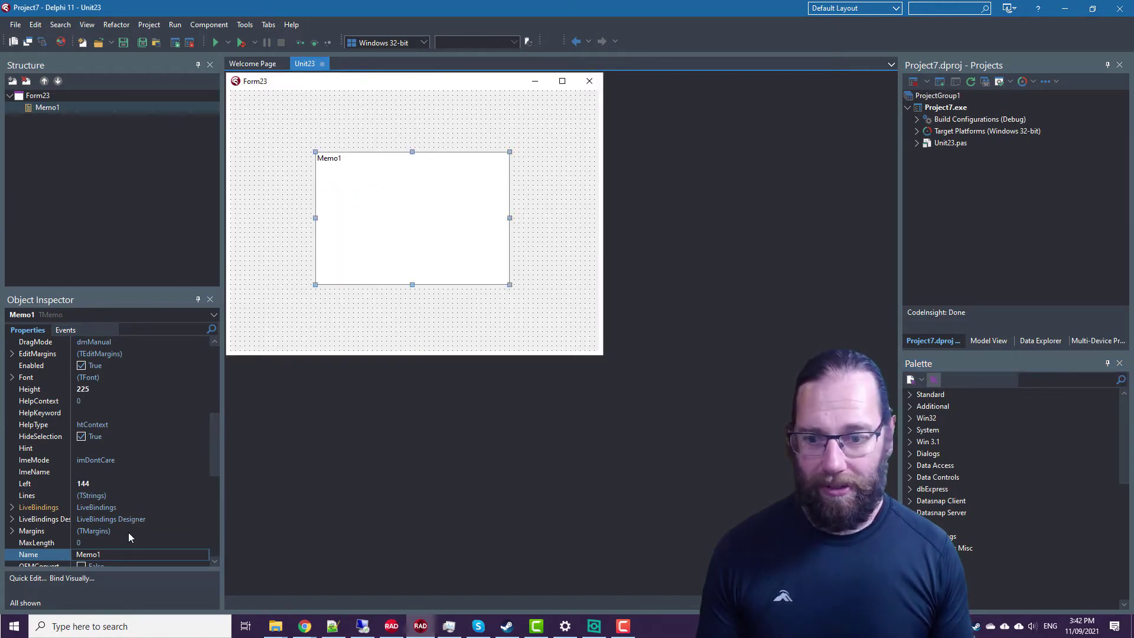
# Step: Fill Memo1's Lines with the pasted multi-line text about Delphi 11 features
pyautogui.doubleClick(93, 494)
pyautogui.hotkey('ctrl', 'v')
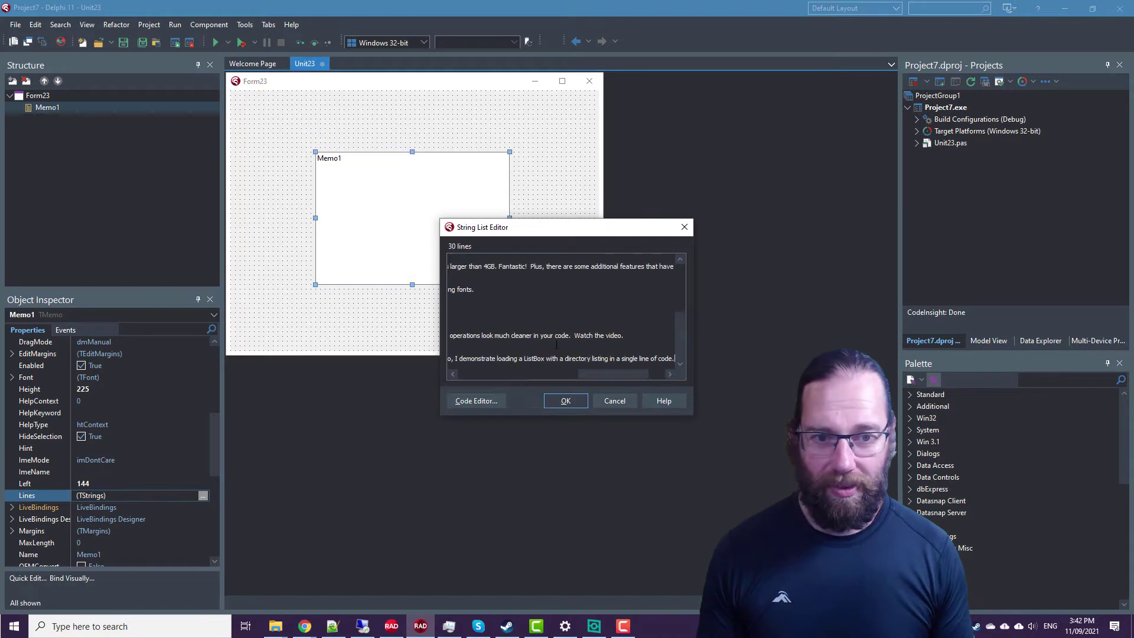
pyautogui.click(568, 407)
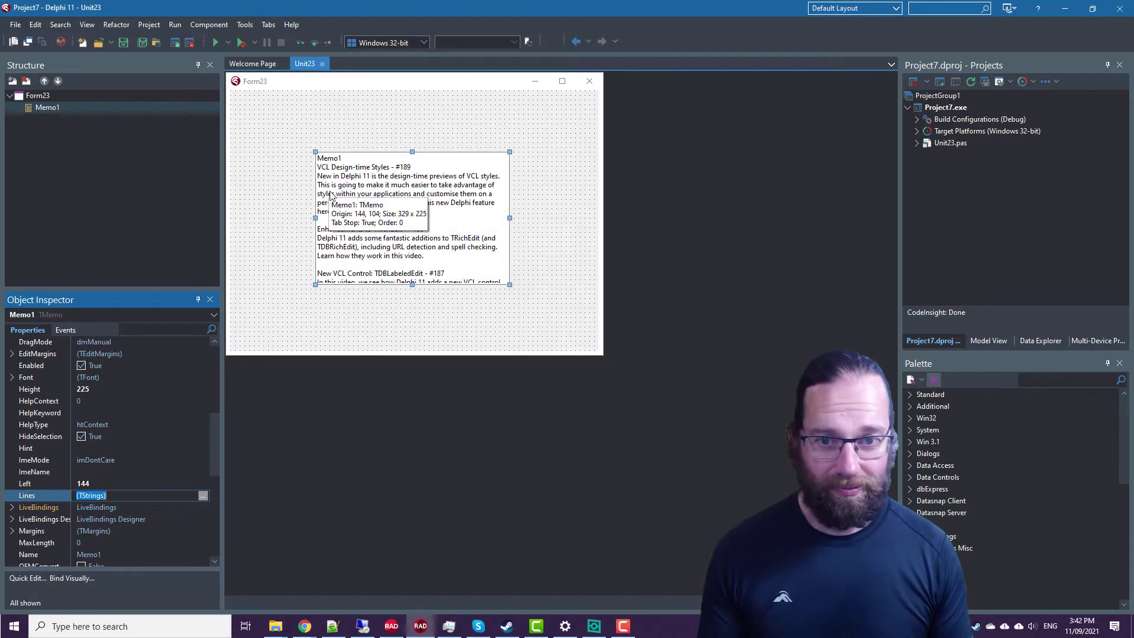
# Step: Set Memo1's EditMargins Left and Right to 20
pyautogui.click(79, 355)
pyautogui.click(12, 353)
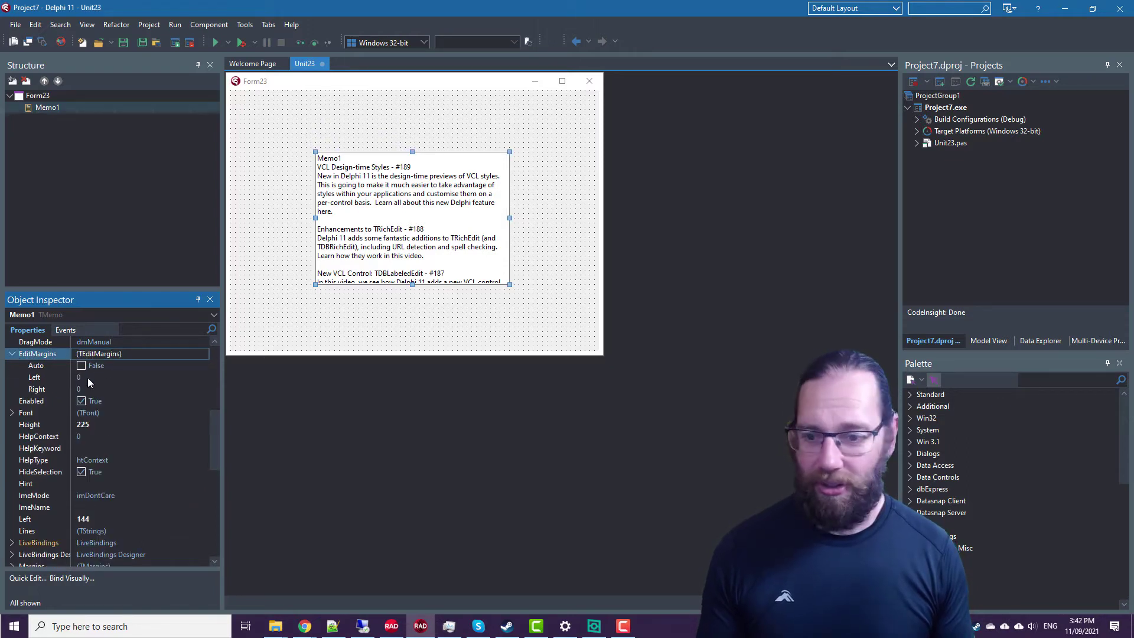
pyautogui.click(88, 378)
pyautogui.write('20')
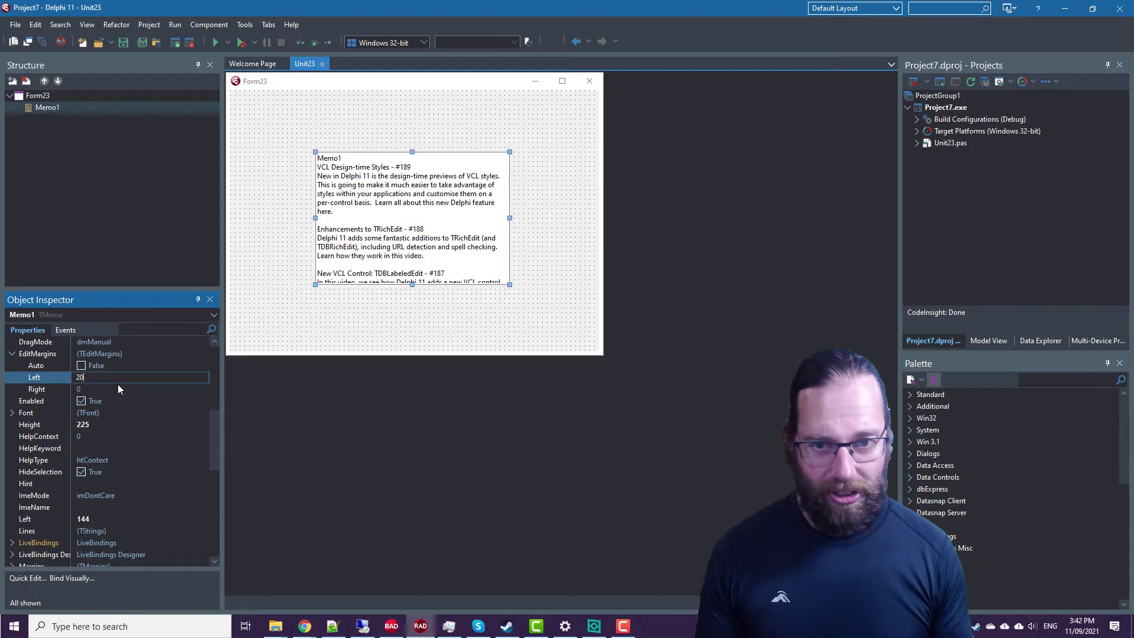
pyautogui.press('Down')
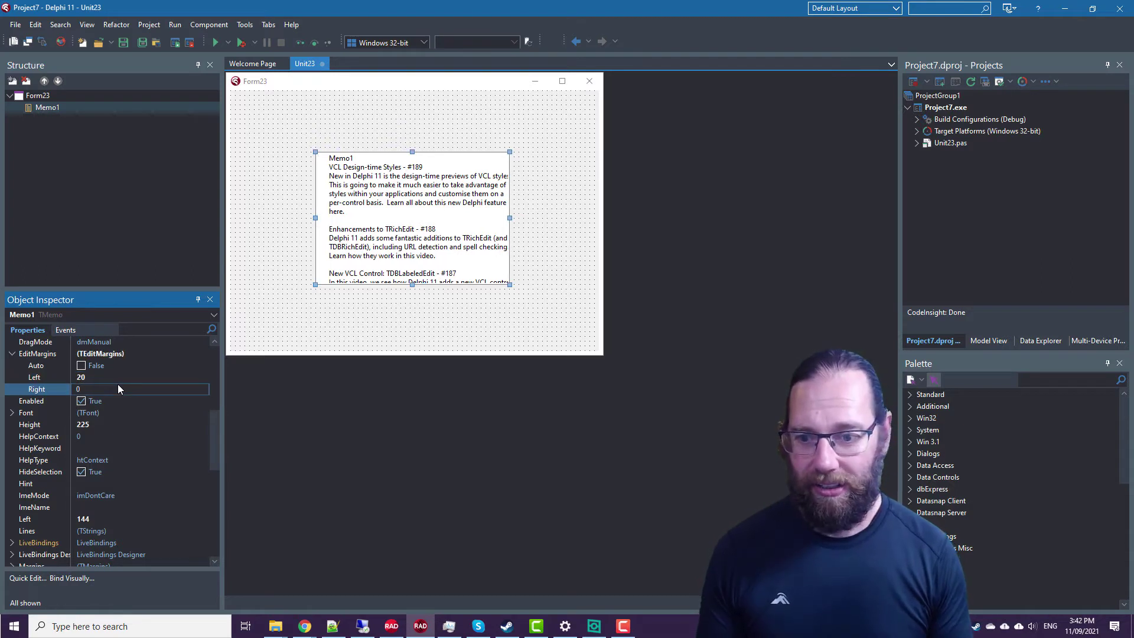
pyautogui.write('20')
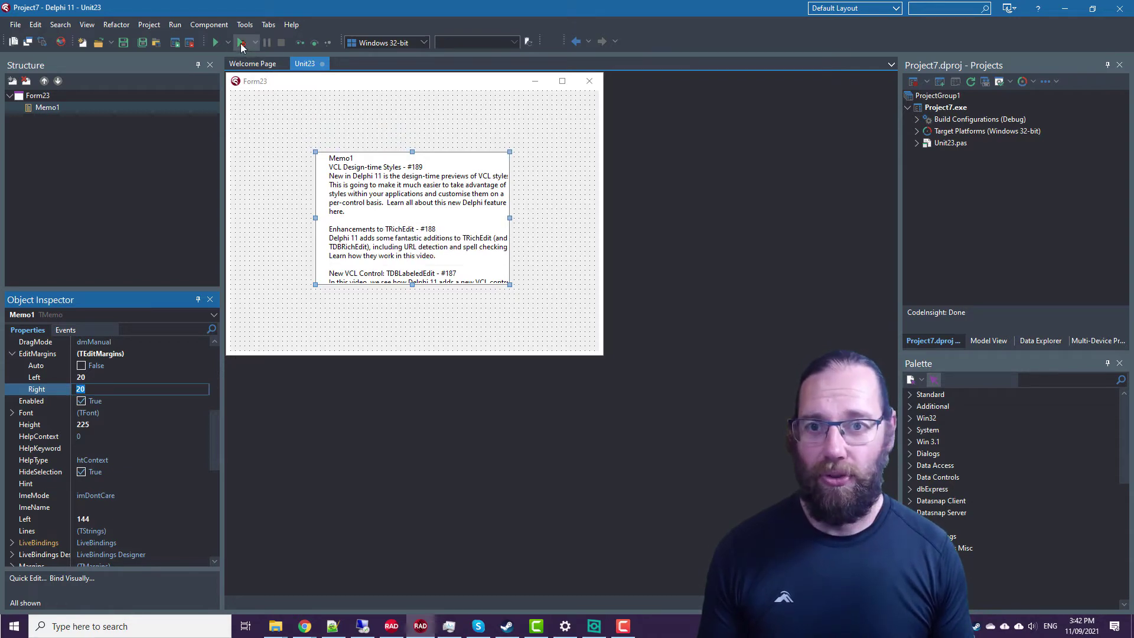
# Step: Run the app to view the 20-pixel margins, then switch EditMargins to Auto
pyautogui.click(241, 41)
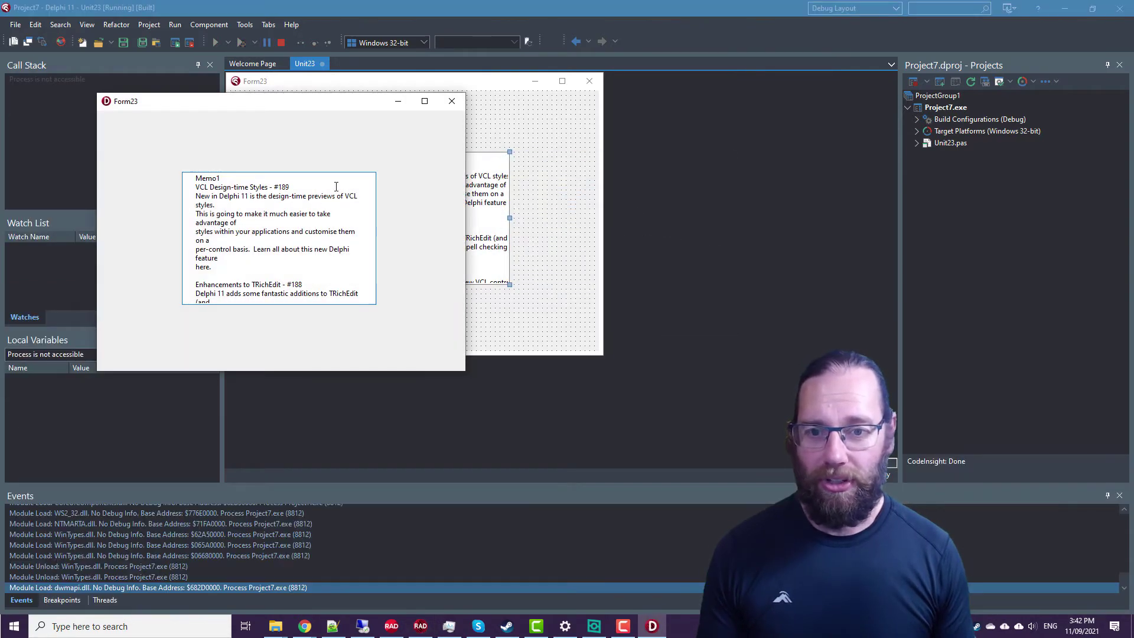
pyautogui.click(451, 100)
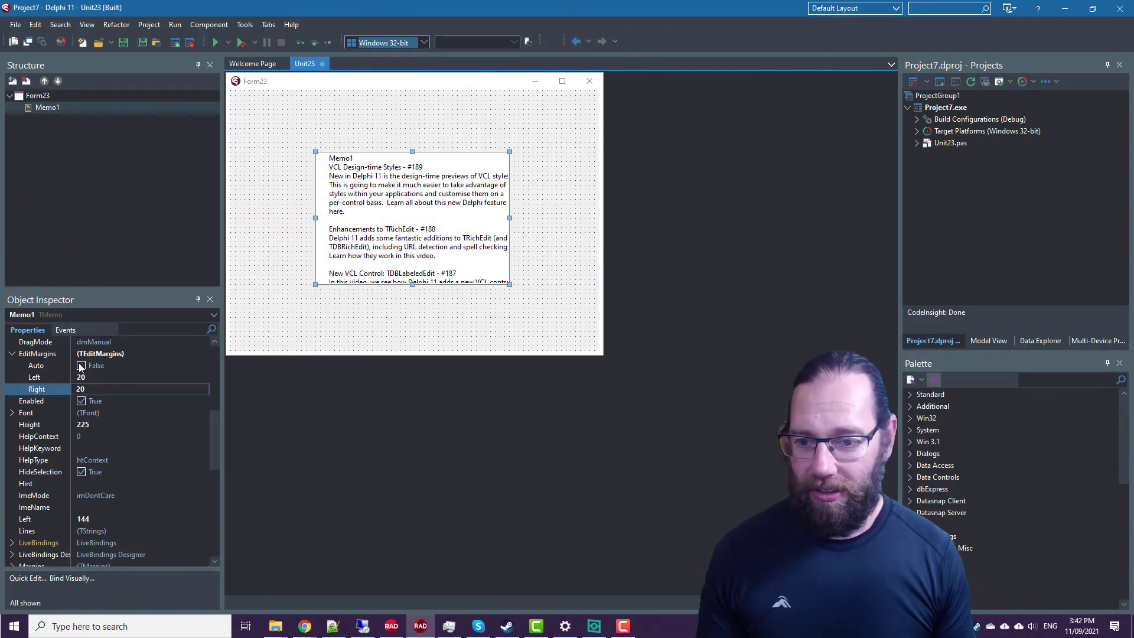
pyautogui.click(81, 366)
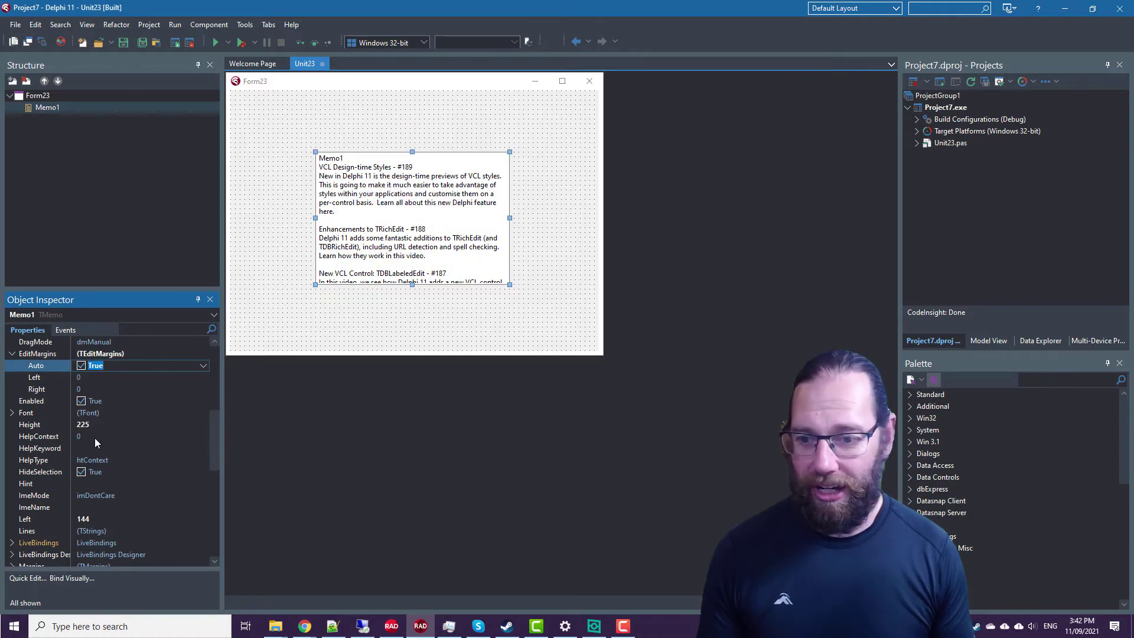
# Step: Set Memo1's font size to 48
pyautogui.doubleClick(89, 413)
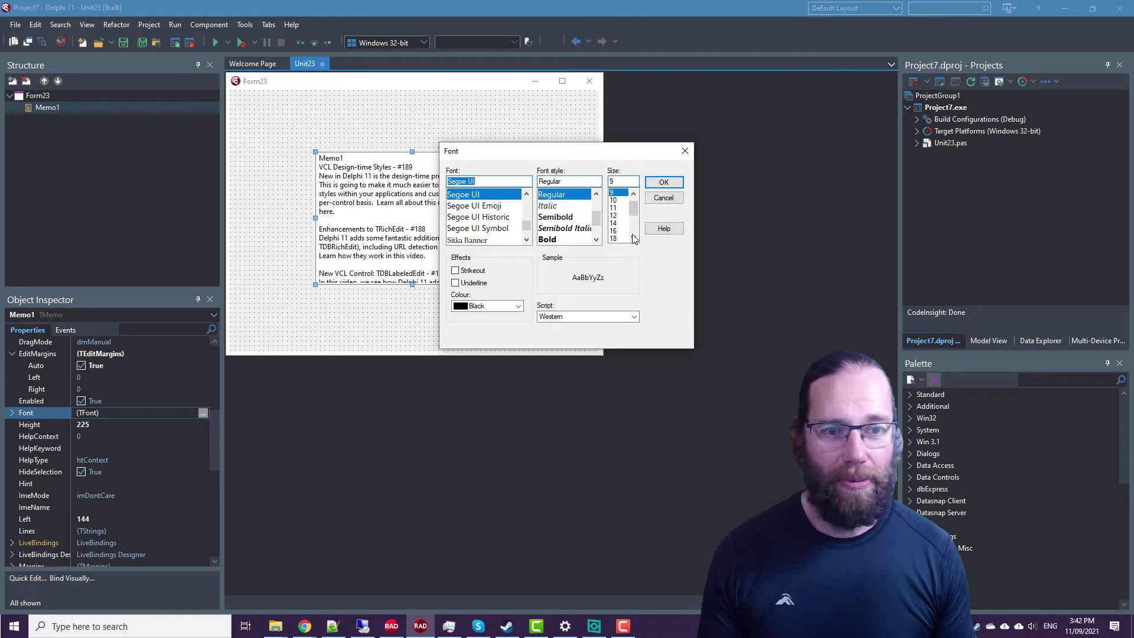
pyautogui.moveTo(636, 206); pyautogui.dragTo(633, 243)
pyautogui.click(613, 230)
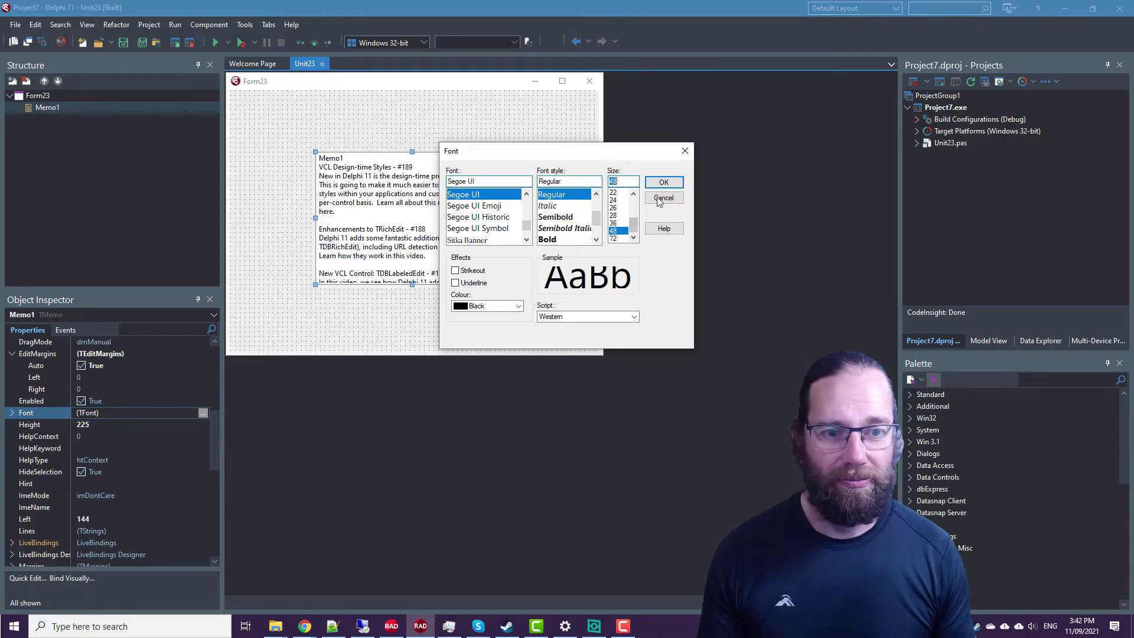
pyautogui.click(663, 181)
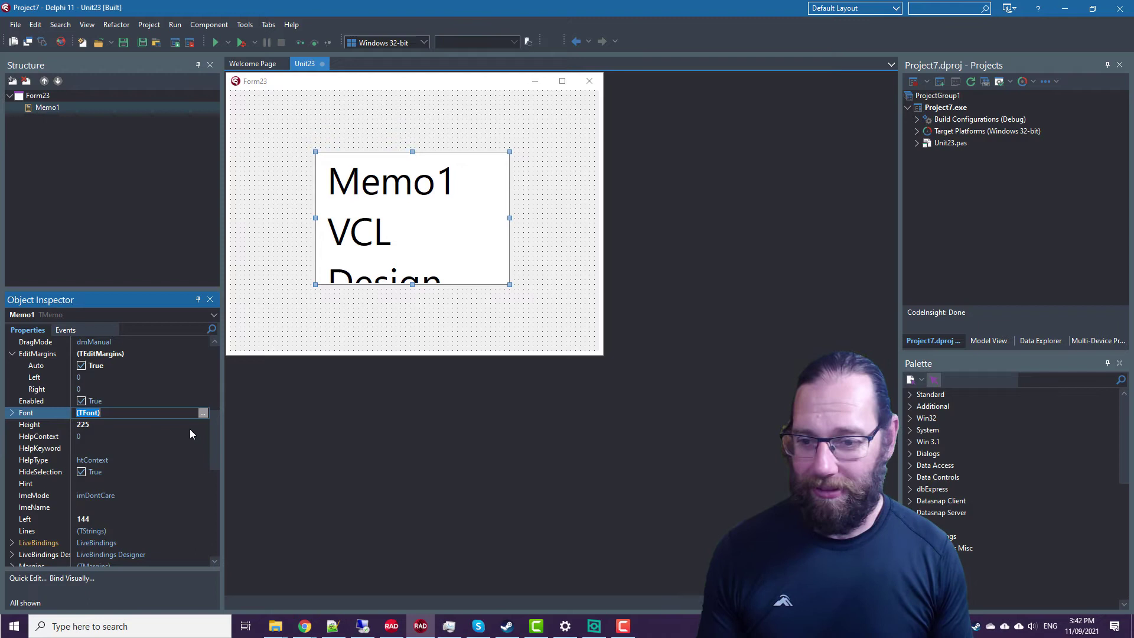
# Step: Switch off Memo1's automatic edit margins so the large text sits at the left edge
pyautogui.click(80, 365)
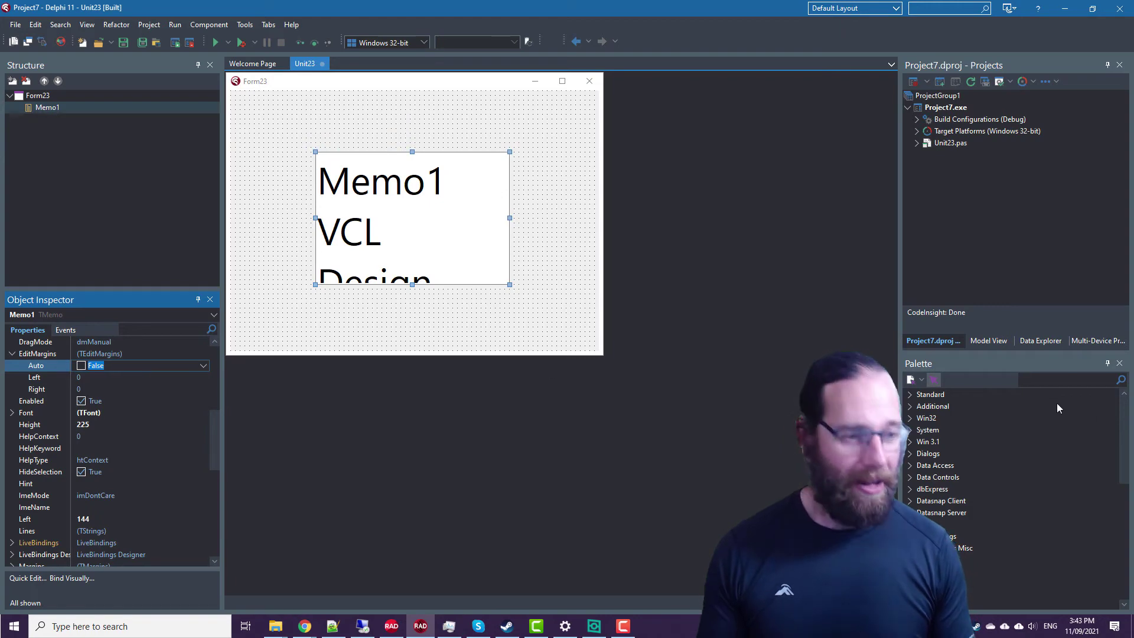
pyautogui.click(1035, 379)
pyautogui.write('t')
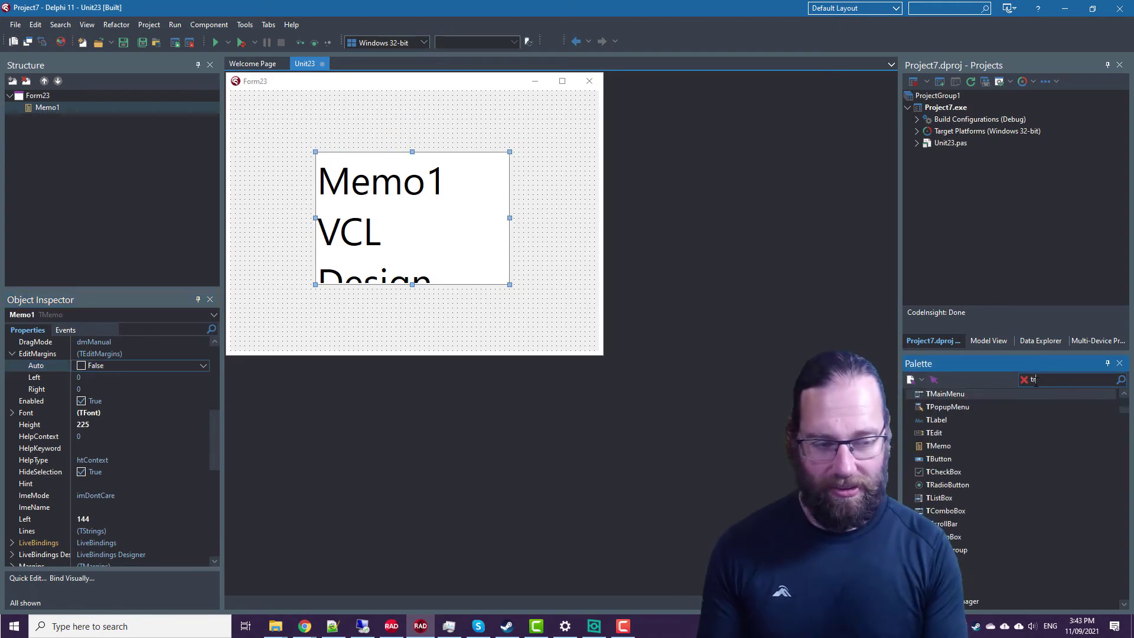
pyautogui.write('rich')
# Step: Add a TRichEdit at the form's upper left, then delete it again
pyautogui.press('Return')
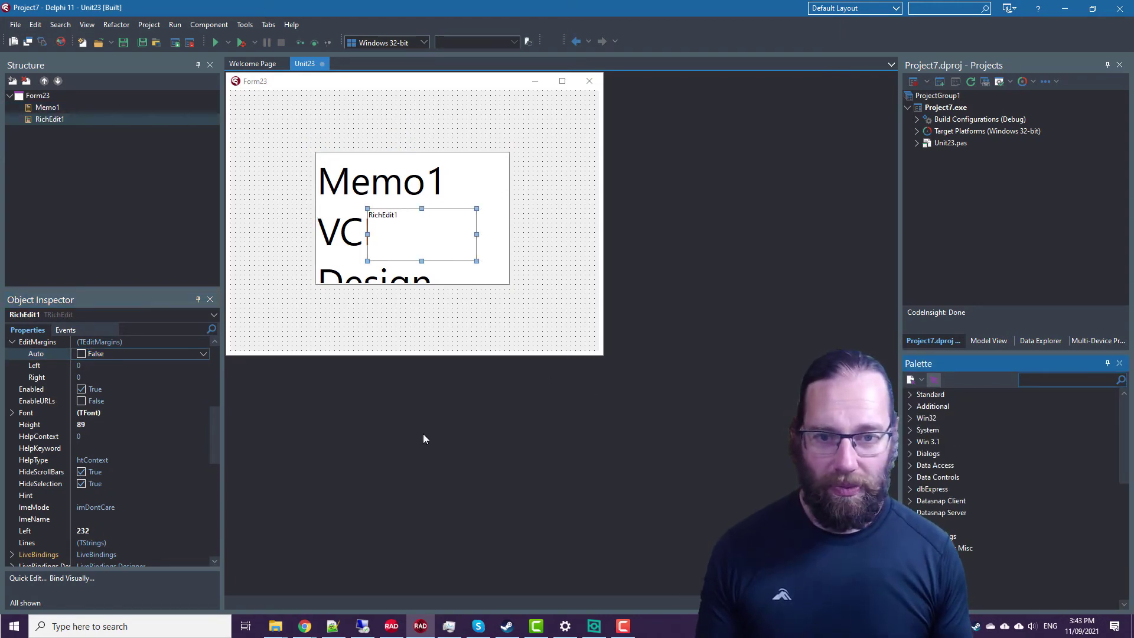
pyautogui.moveTo(448, 248); pyautogui.dragTo(357, 167)
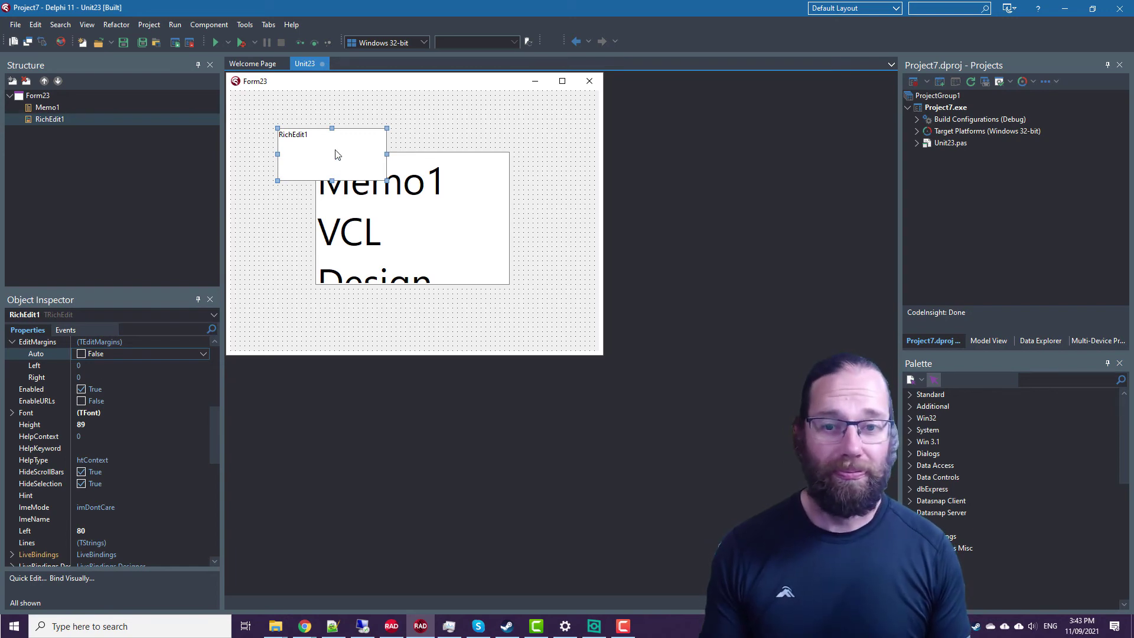
pyautogui.press('Delete')
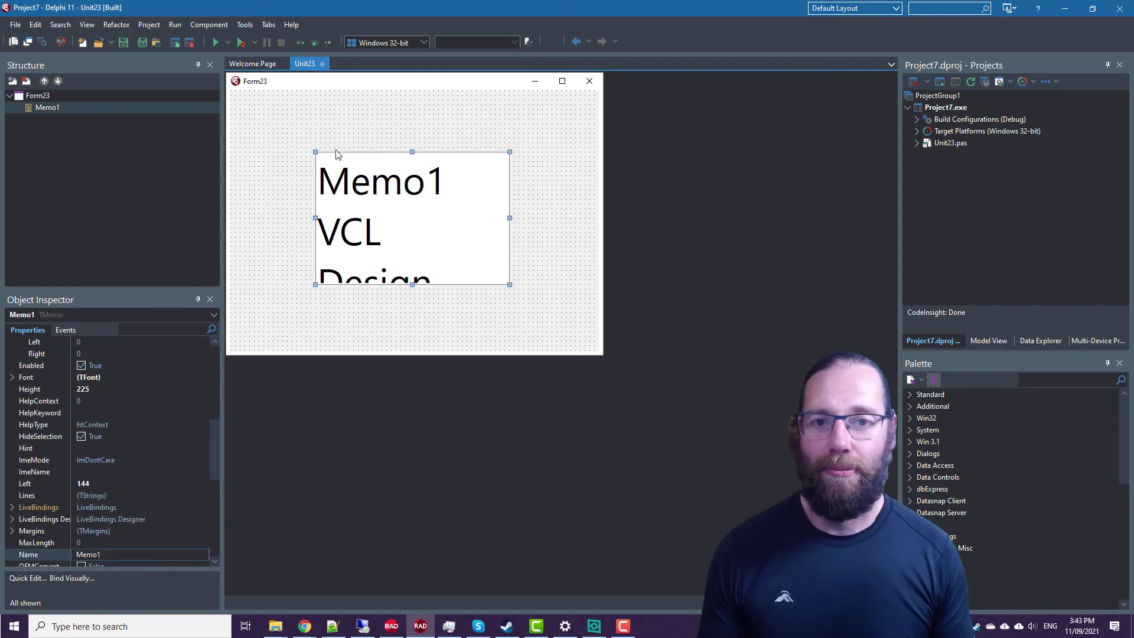